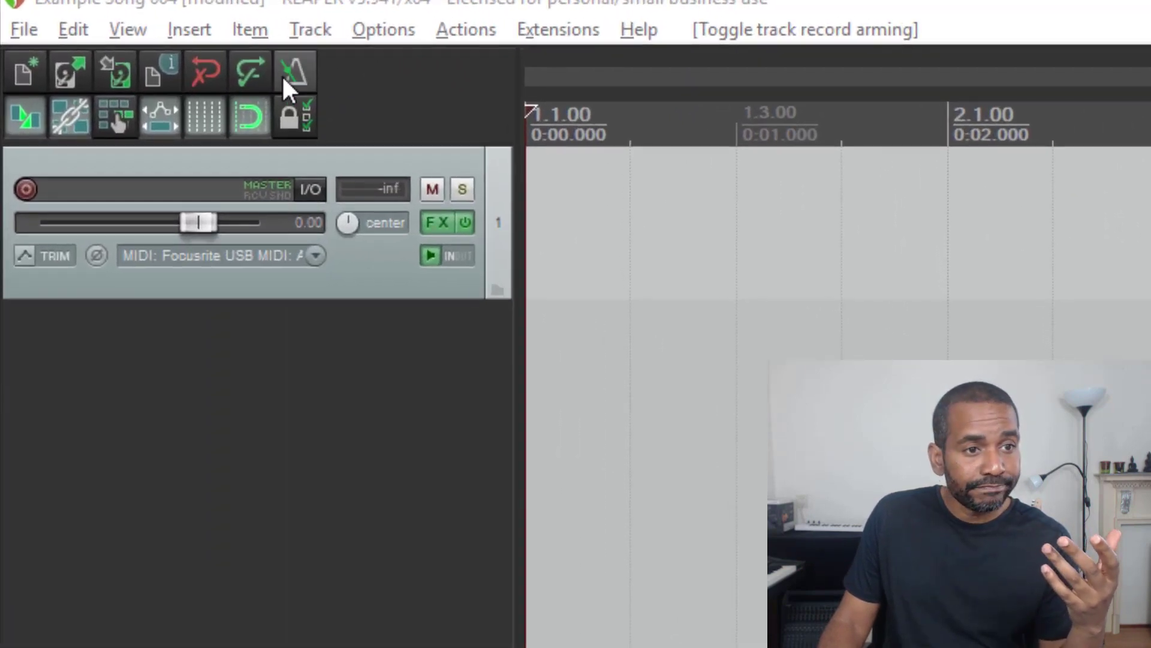
Turn on the metronome and arm track 1 for recording
click(286, 77)
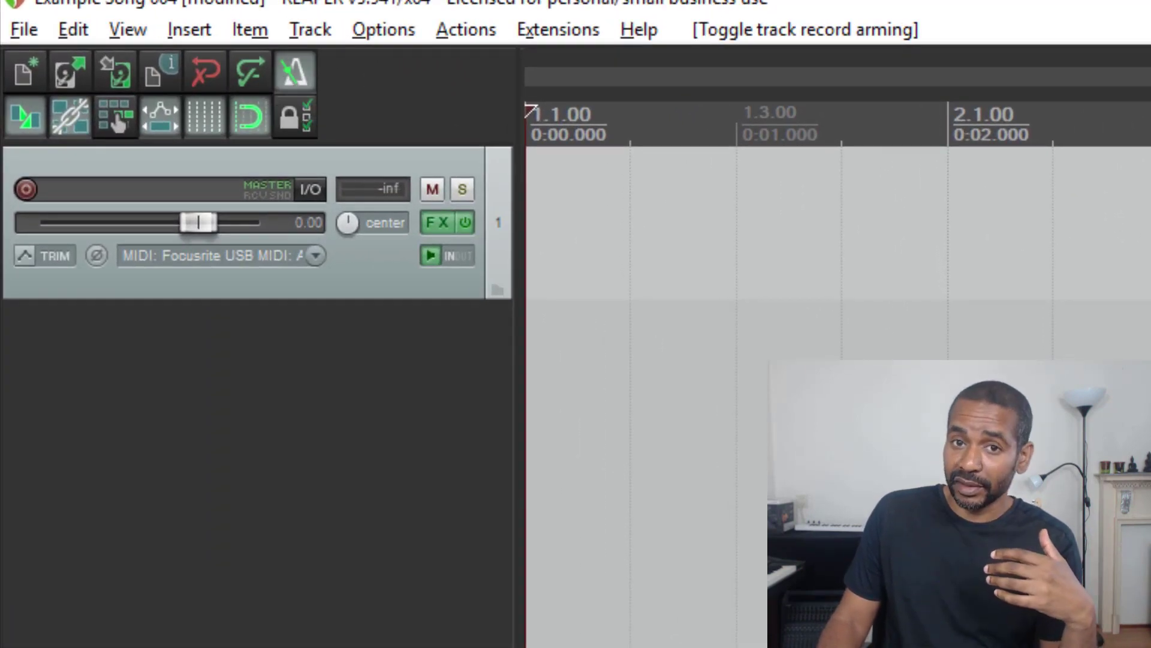
click(26, 189)
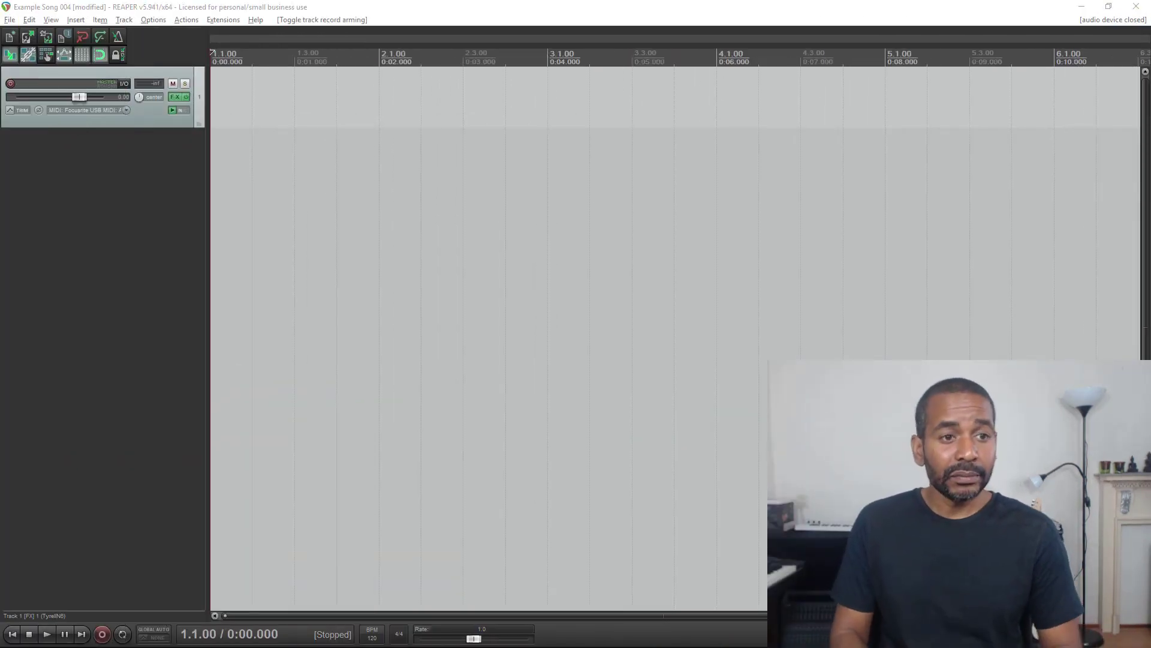
click(89, 301)
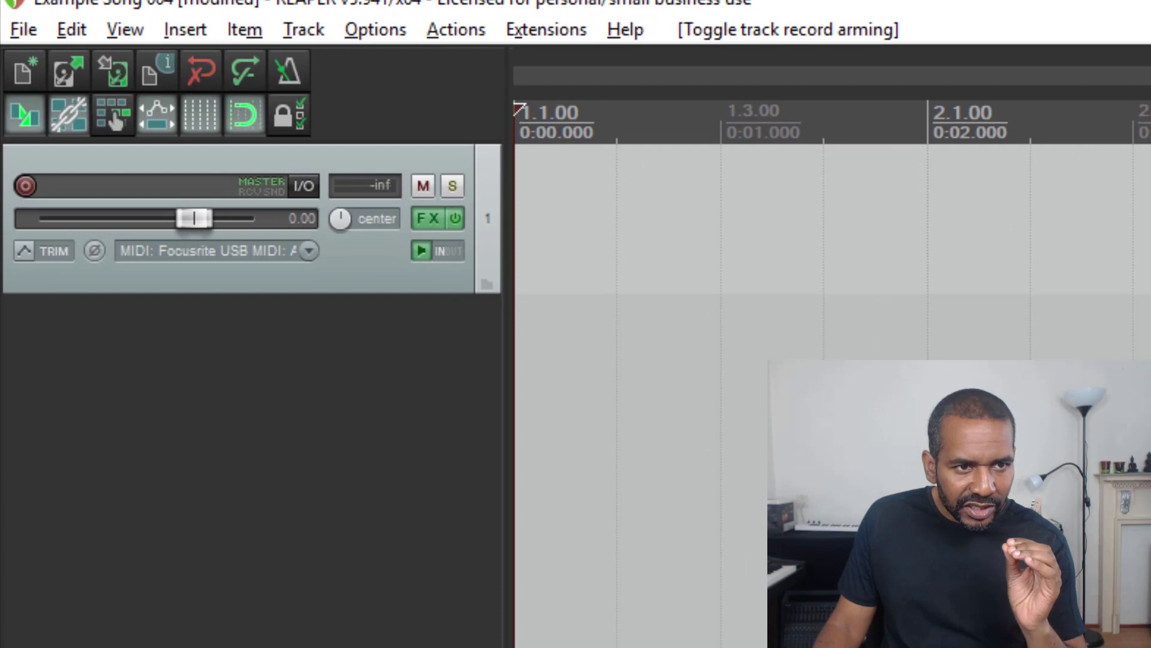
Browse the action list and start creating a new custom action
click(447, 28)
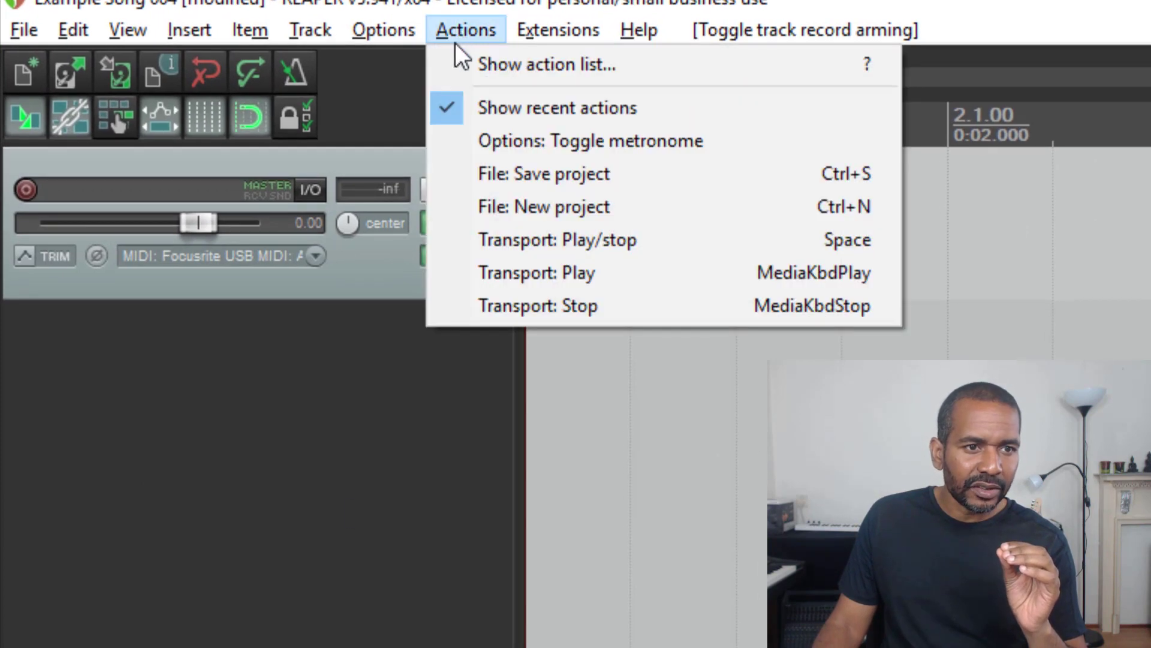
click(686, 60)
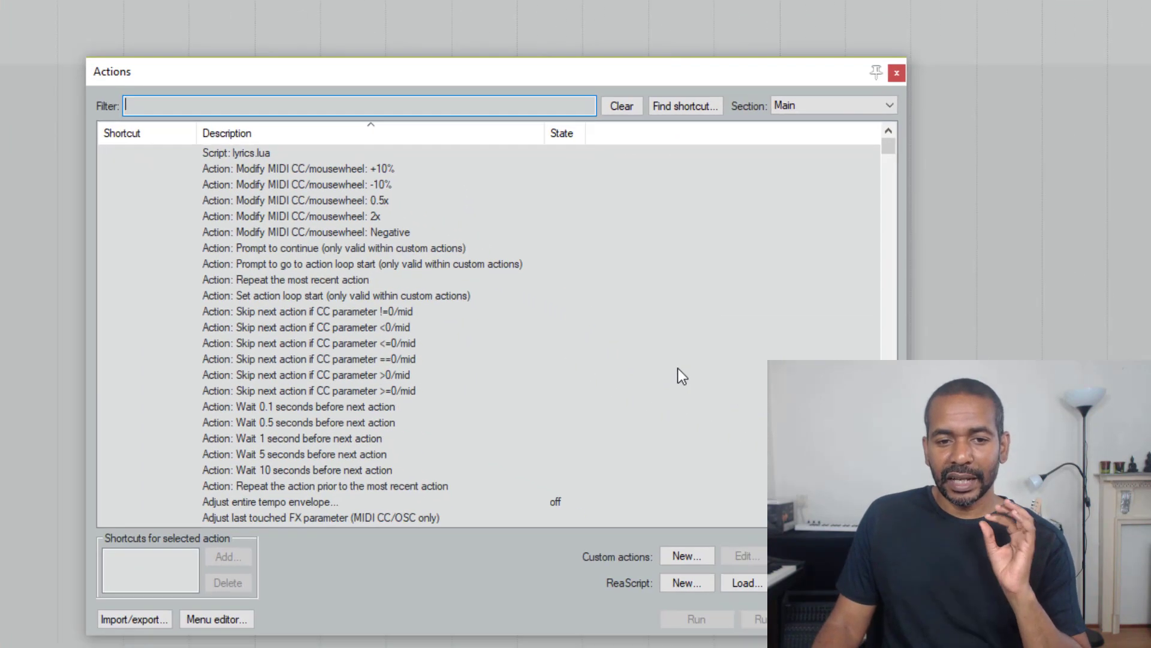
scroll(613, 309, down, 9)
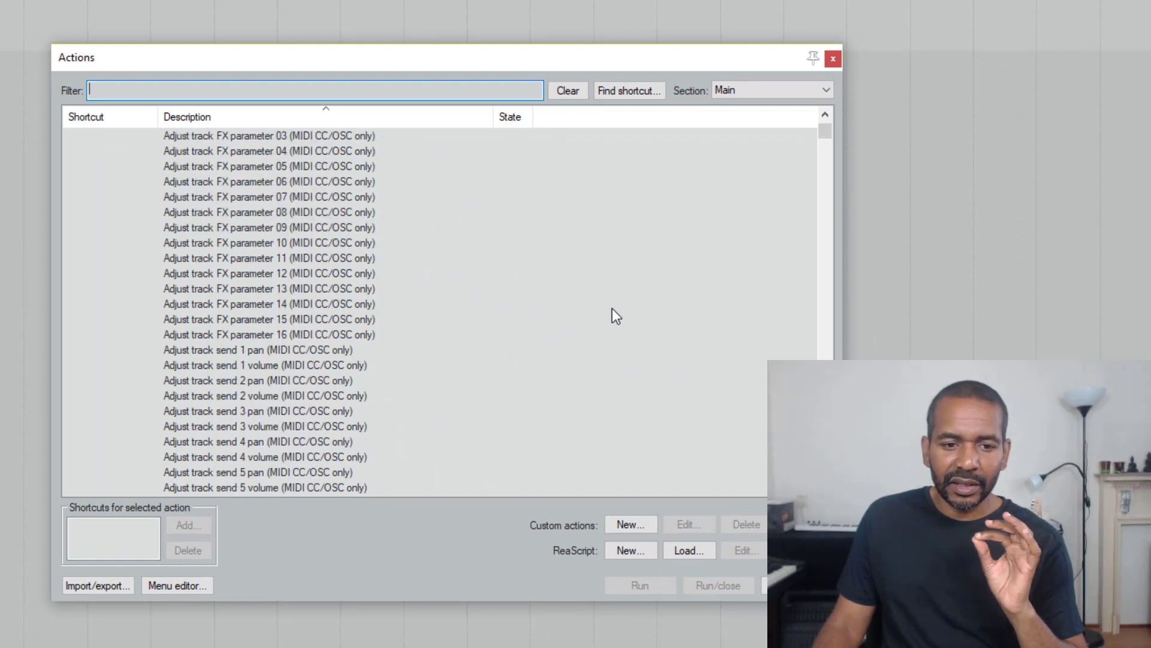
scroll(612, 308, down, 5)
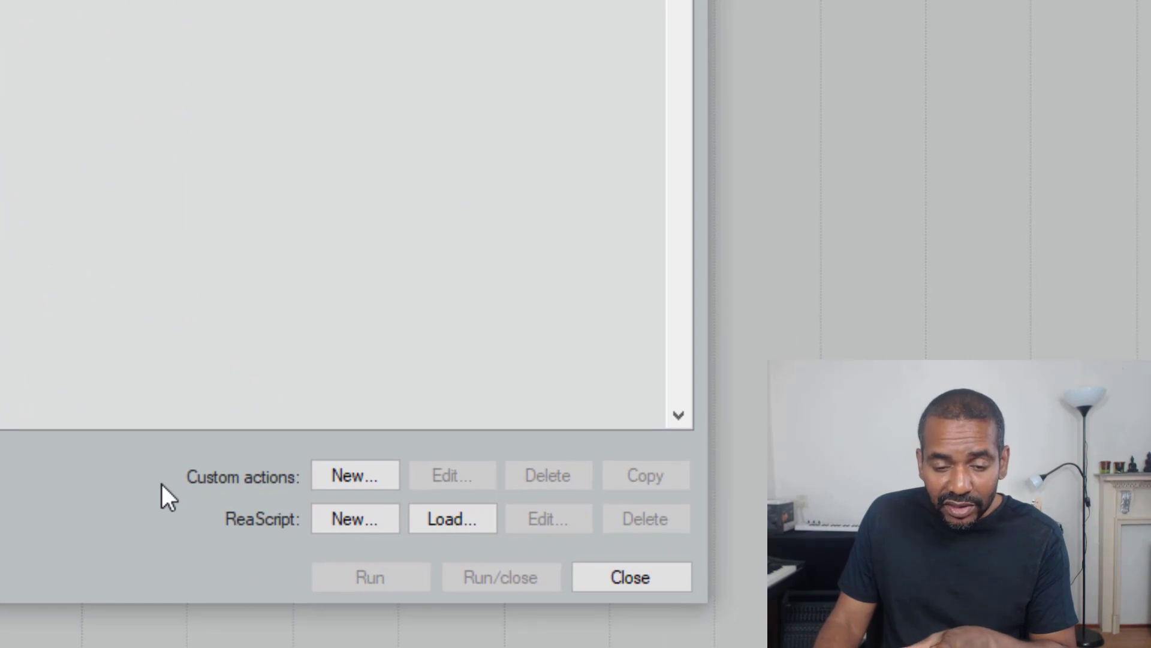
click(347, 472)
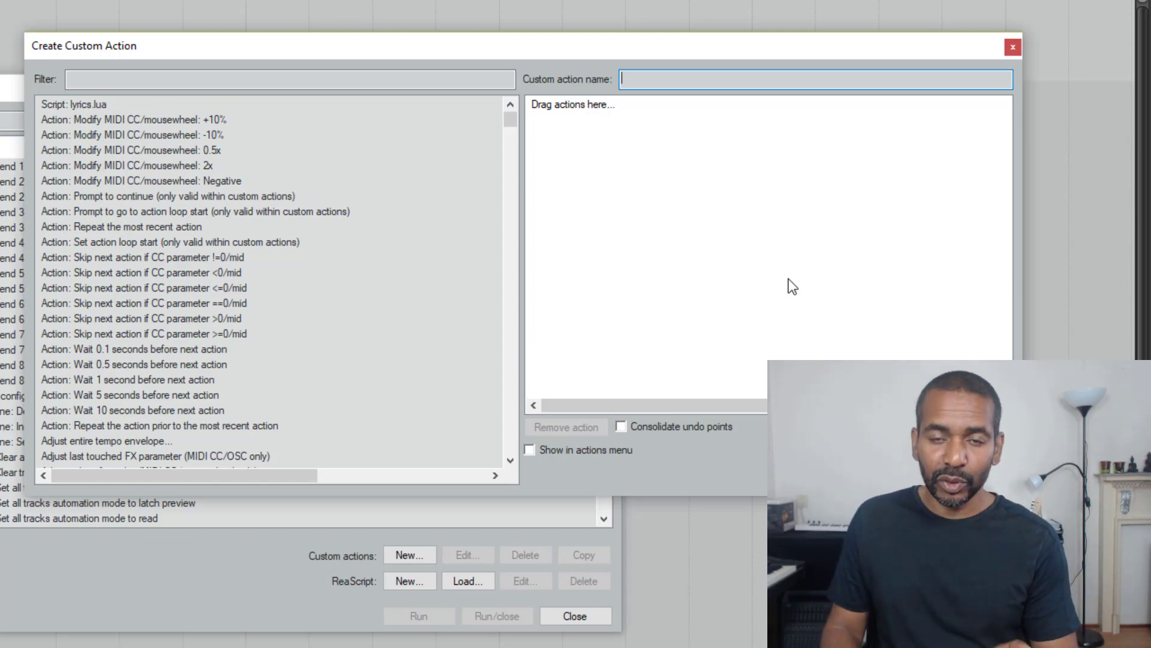
Filter the available actions by "metro" and add "Options: Enable metronome" to the custom action
click(368, 78)
text(metro)
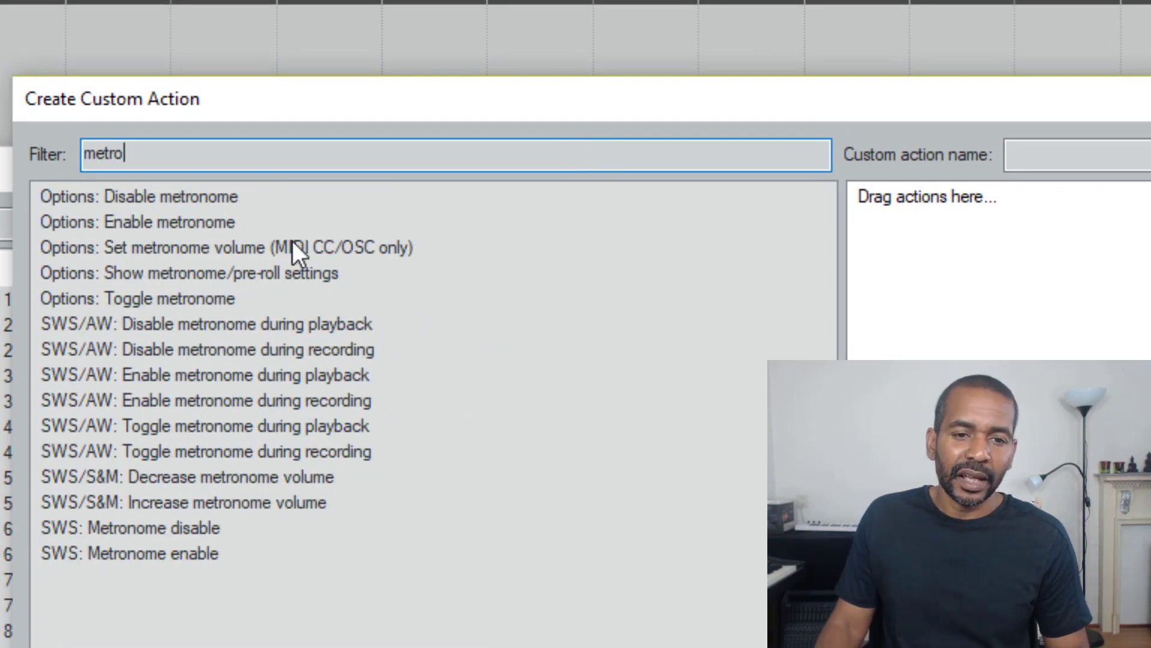
click(284, 219)
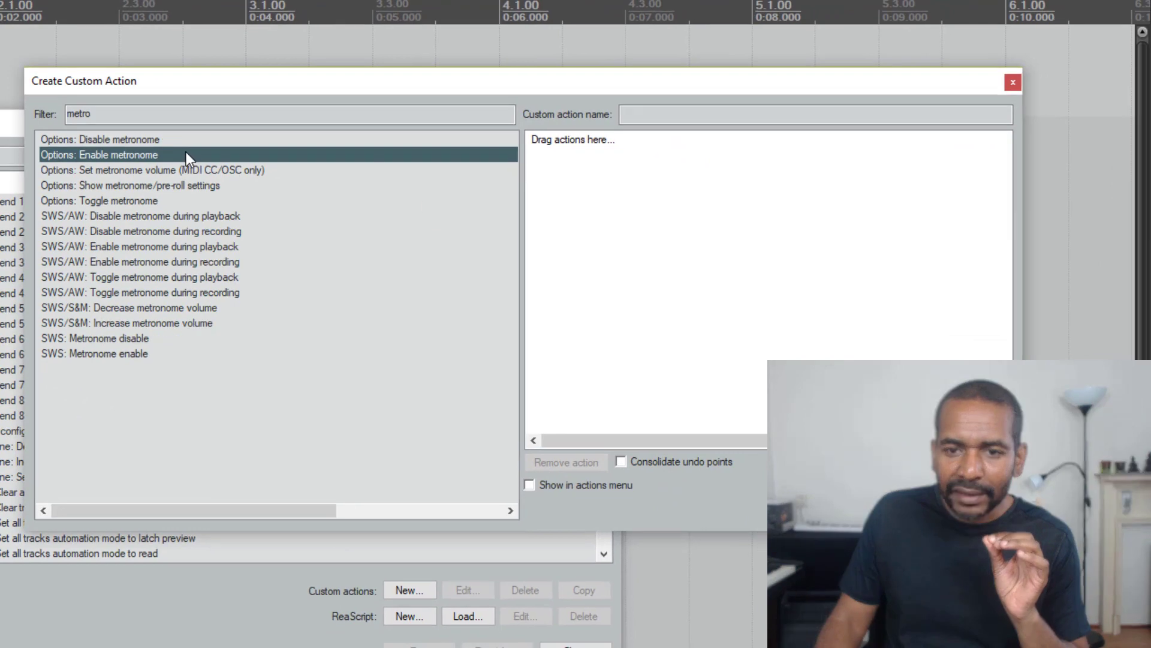
drag(283, 220, 1008, 351)
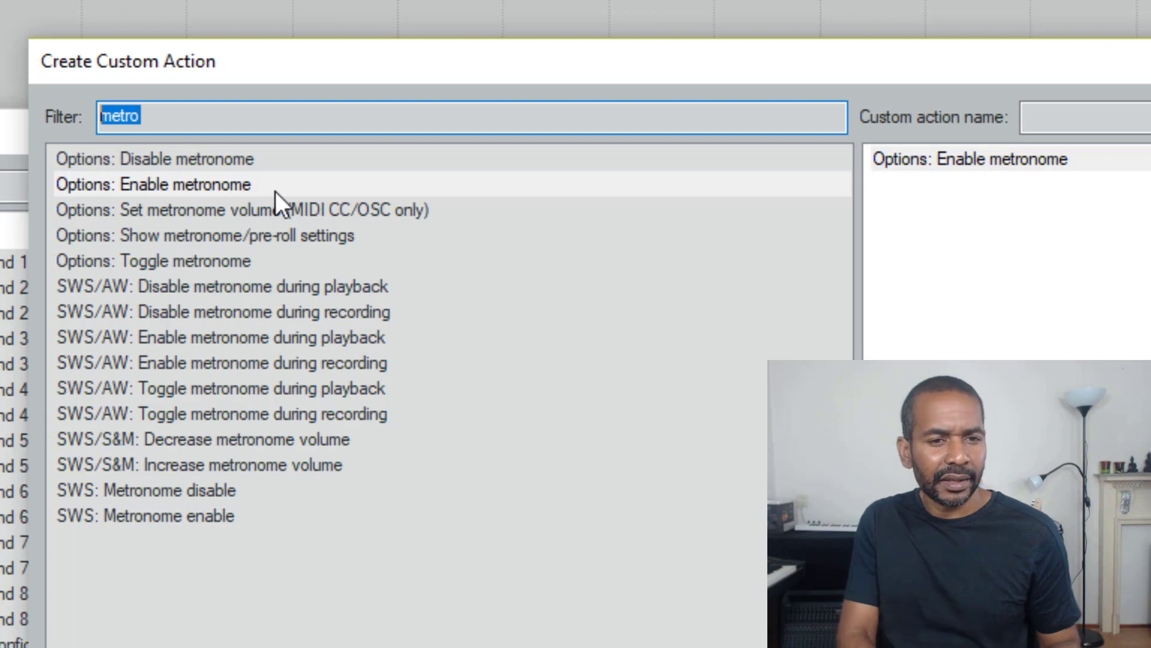
Filter the actions by "record arm" and add "Track: Toggle record arm for selected tracks" to the custom action
text(reco)
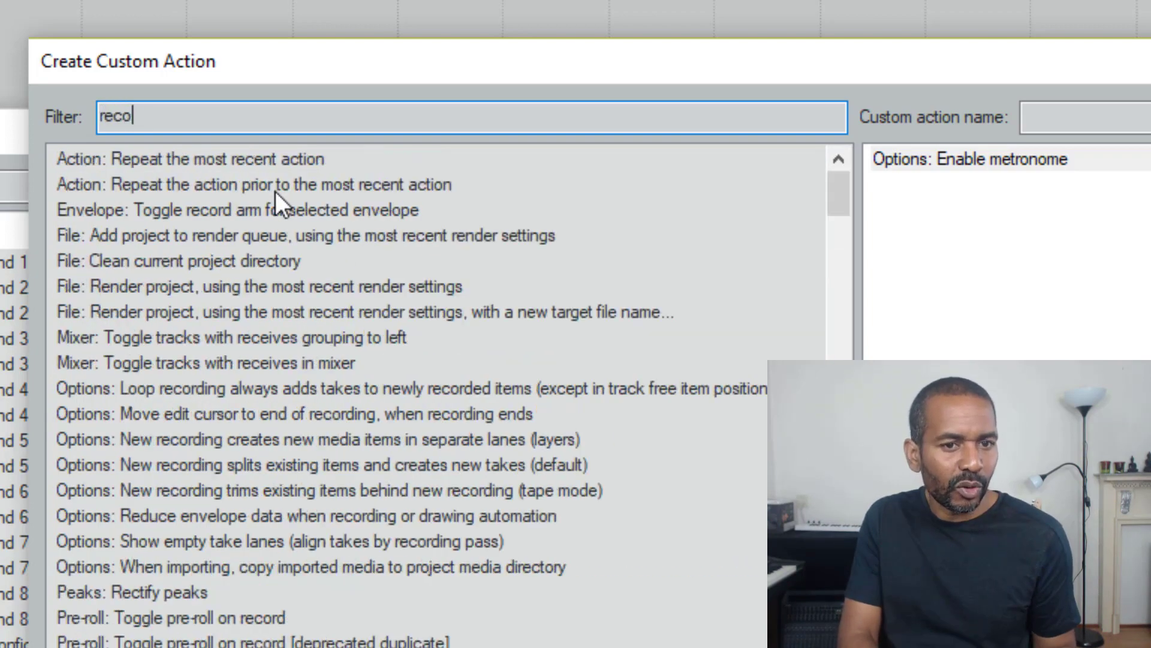
text(rd arm)
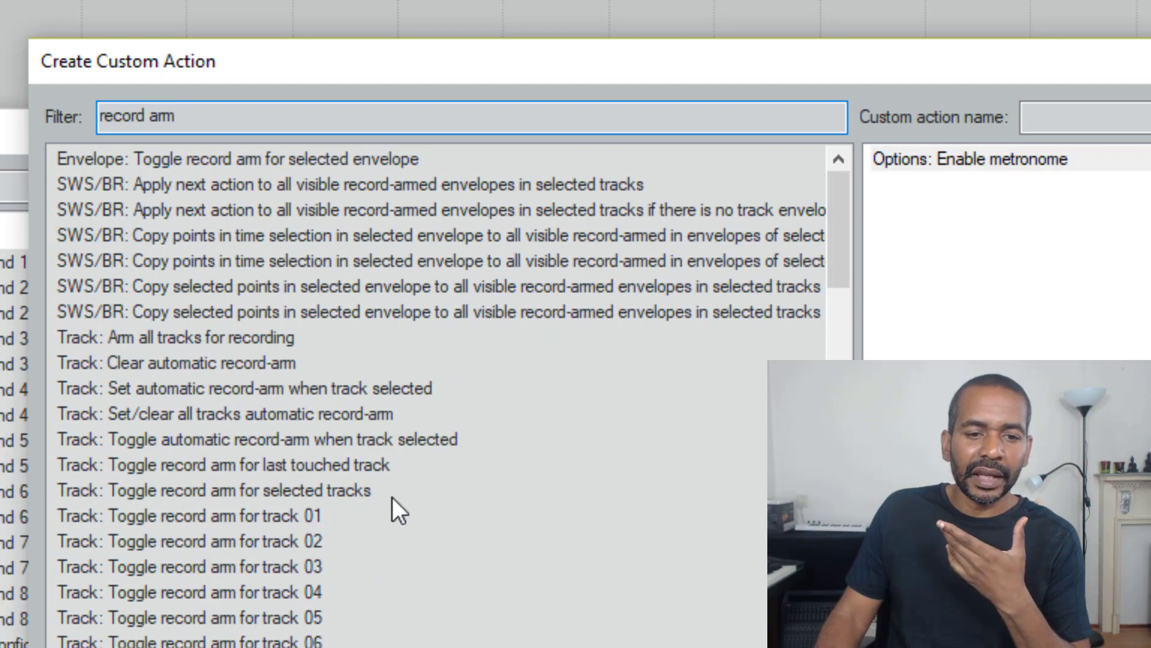
click(359, 495)
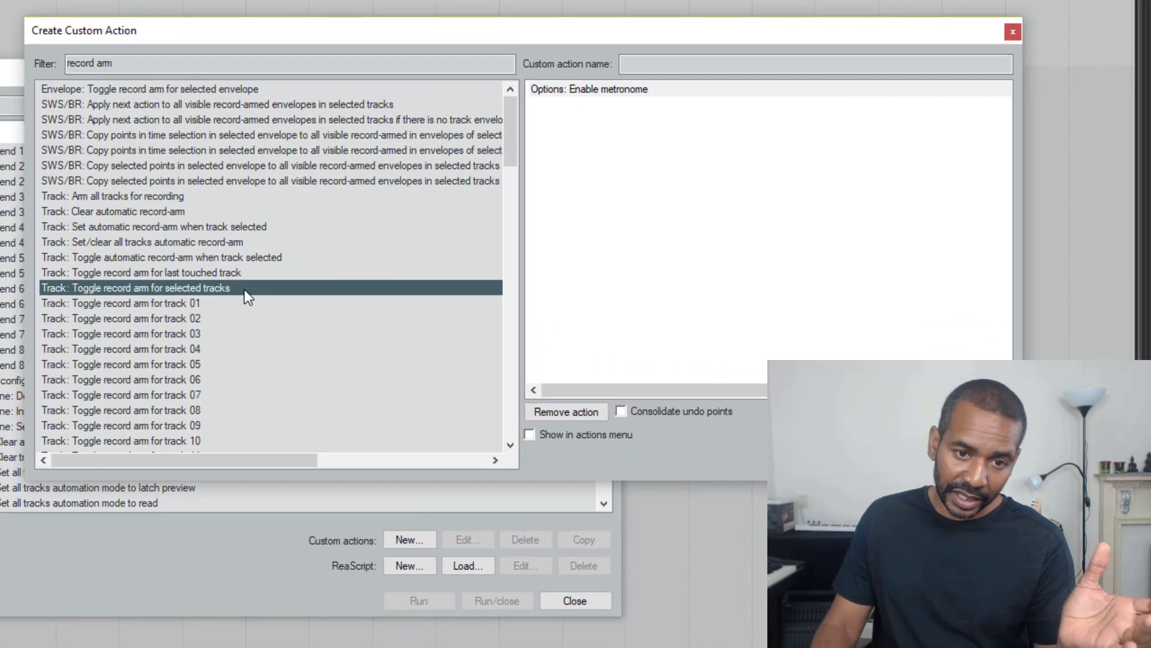
drag(394, 493, 611, 471)
drag(373, 276, 612, 196)
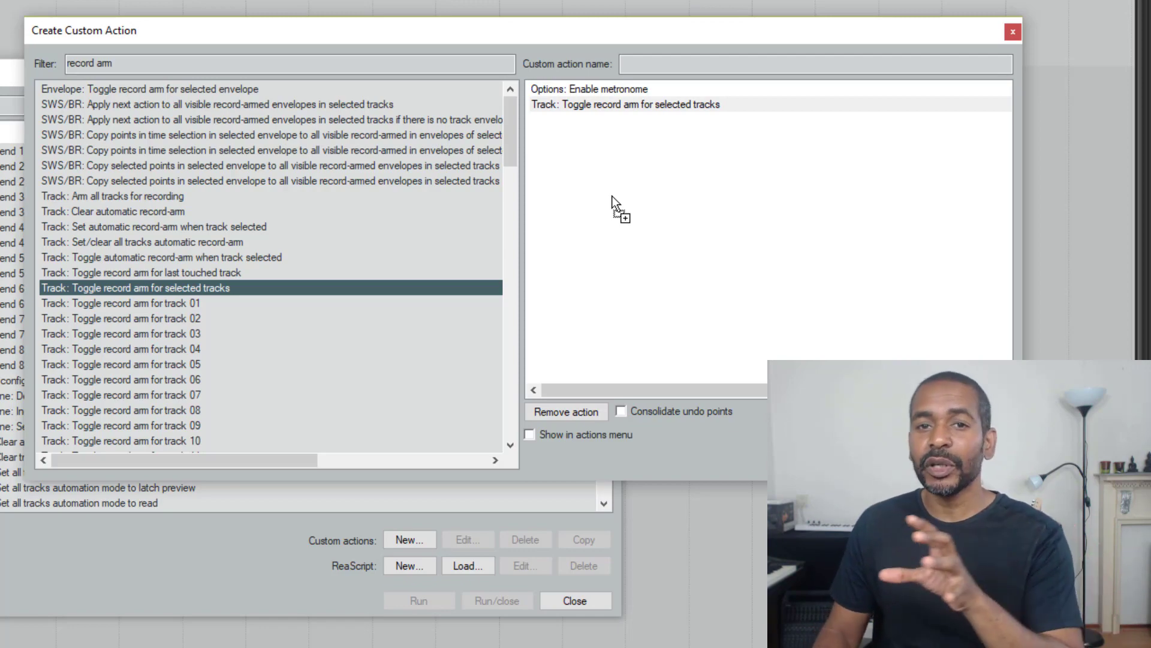
Filter the actions by "record" and add "Transport: Record" as the last entry of the custom action
click(162, 60)
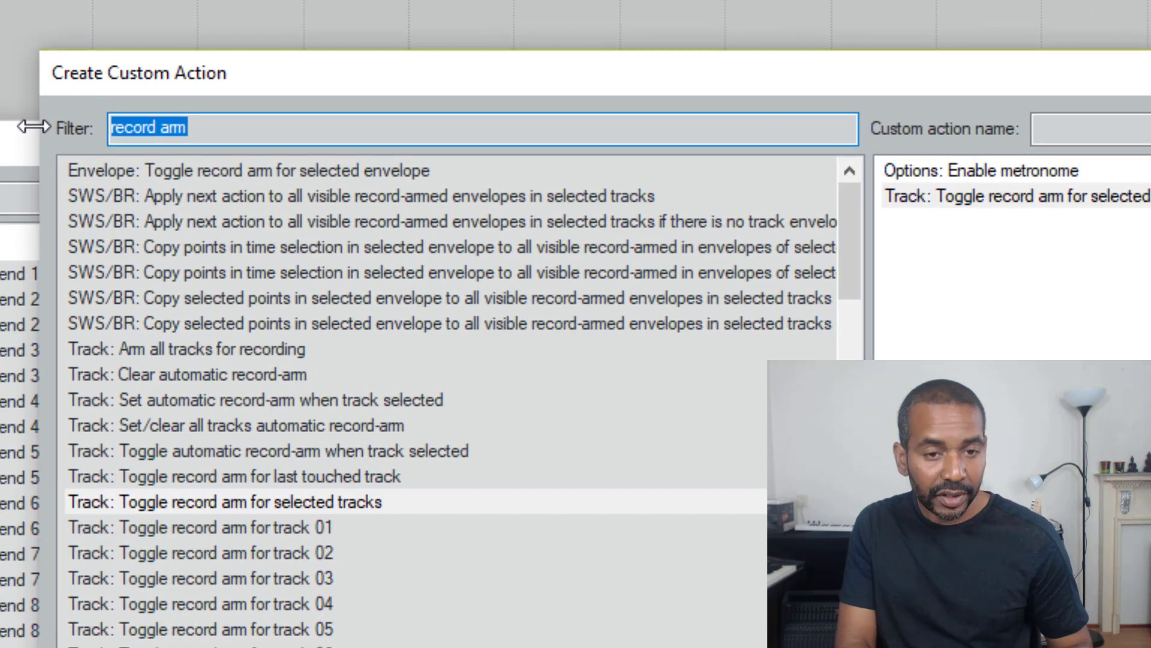
text(reco)
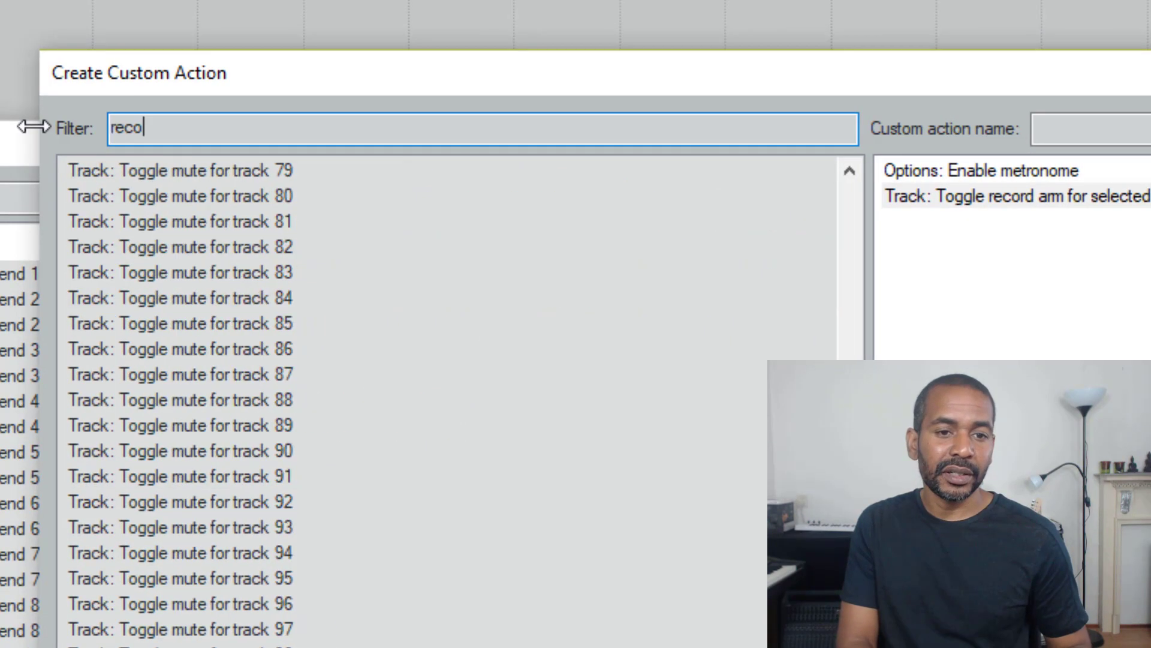
text(rd)
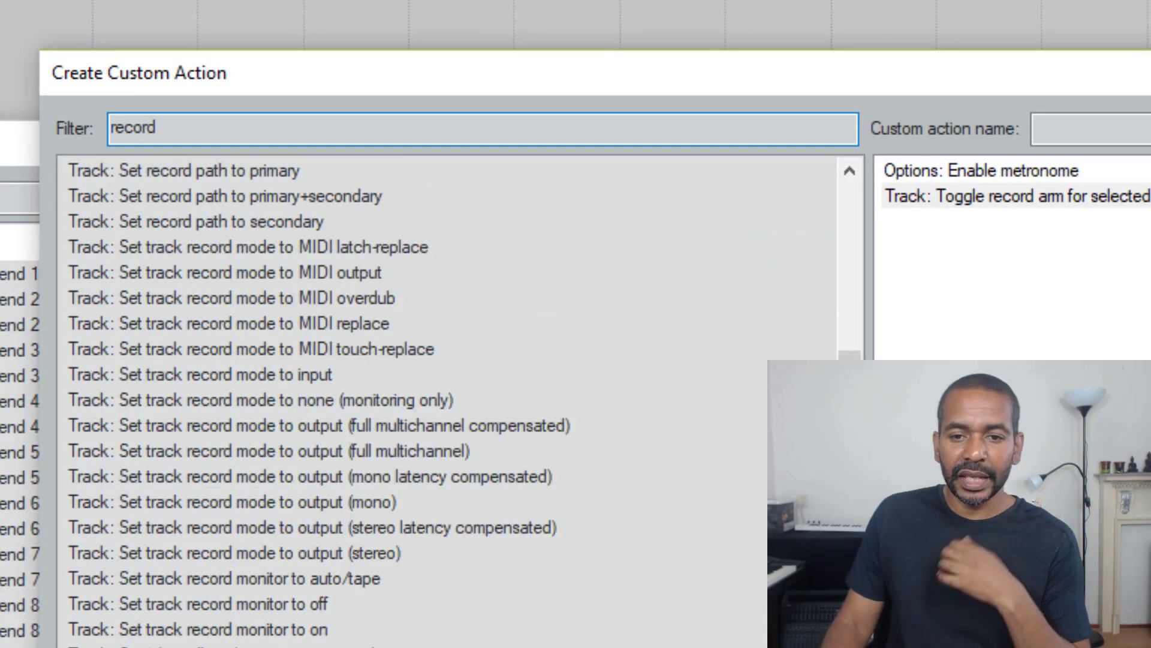
drag(848, 408, 849, 480)
drag(584, 319, 594, 506)
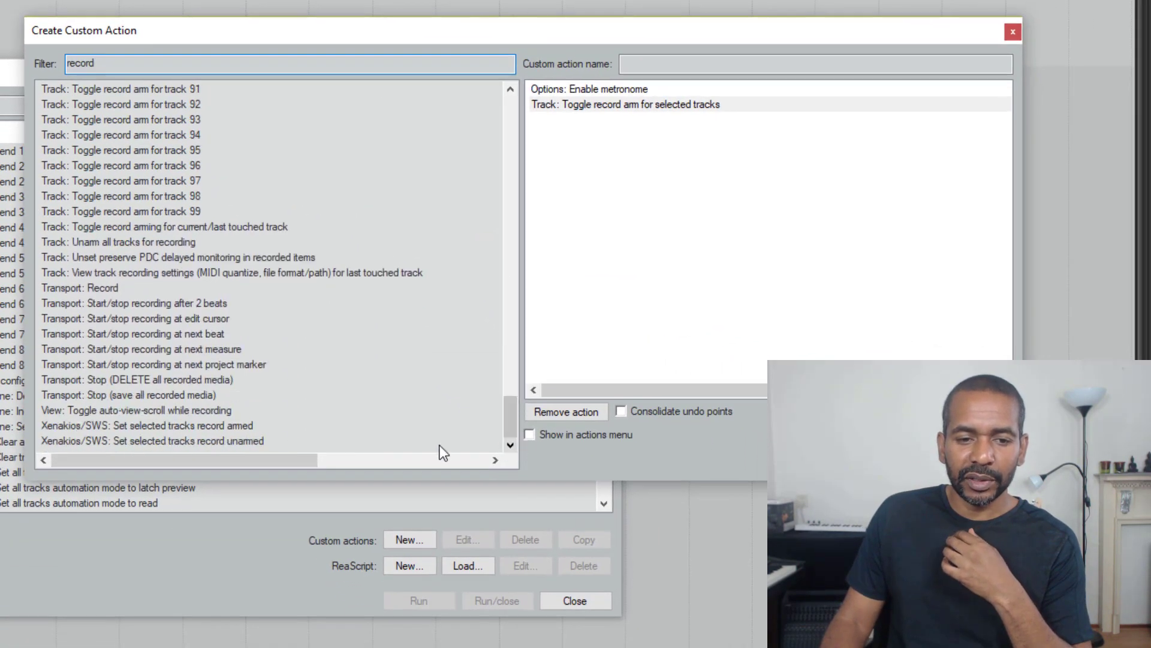
click(133, 289)
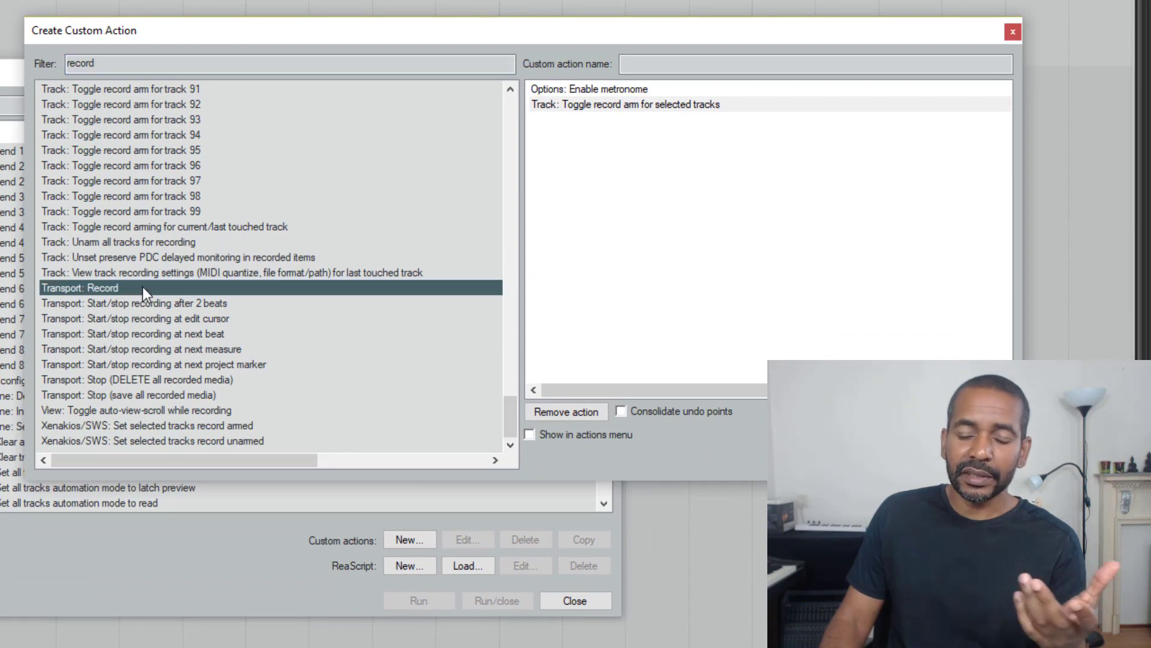
drag(143, 286, 603, 239)
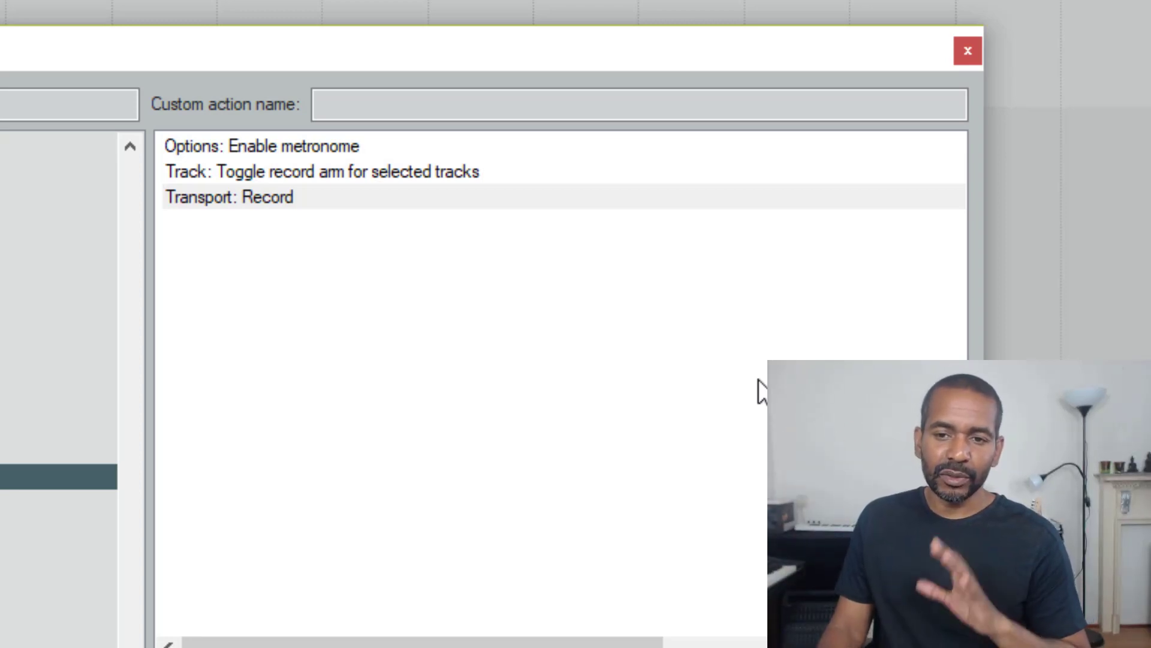
Name the custom action "Test Macro 1" and save it
click(444, 108)
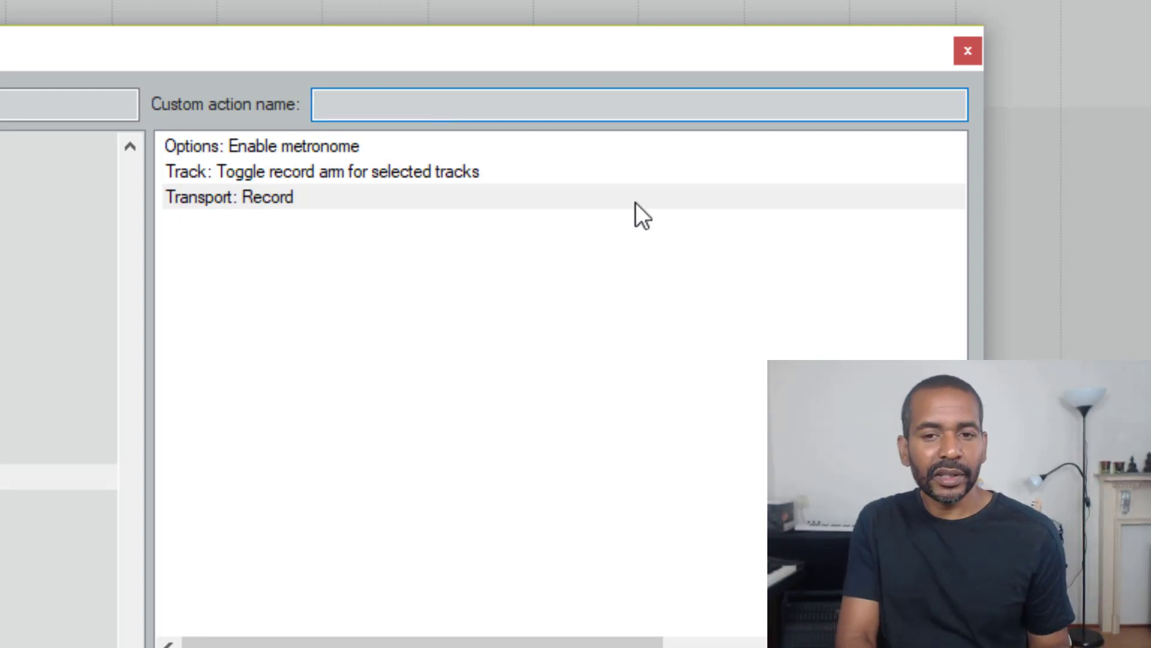
text(Test)
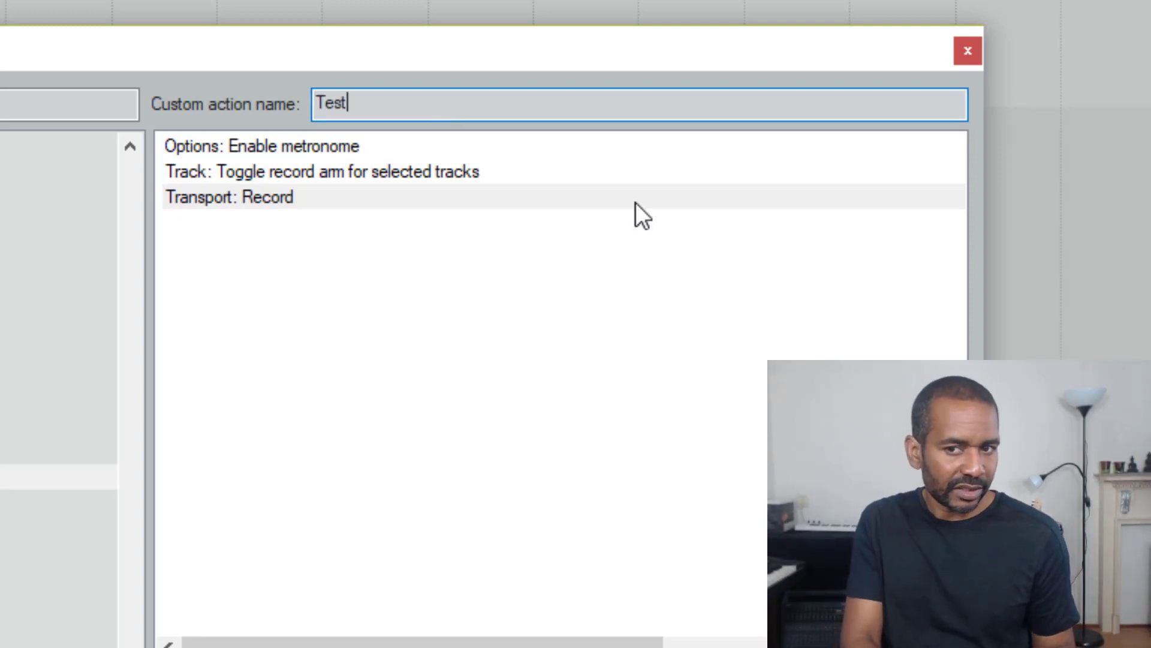
text( Macro)
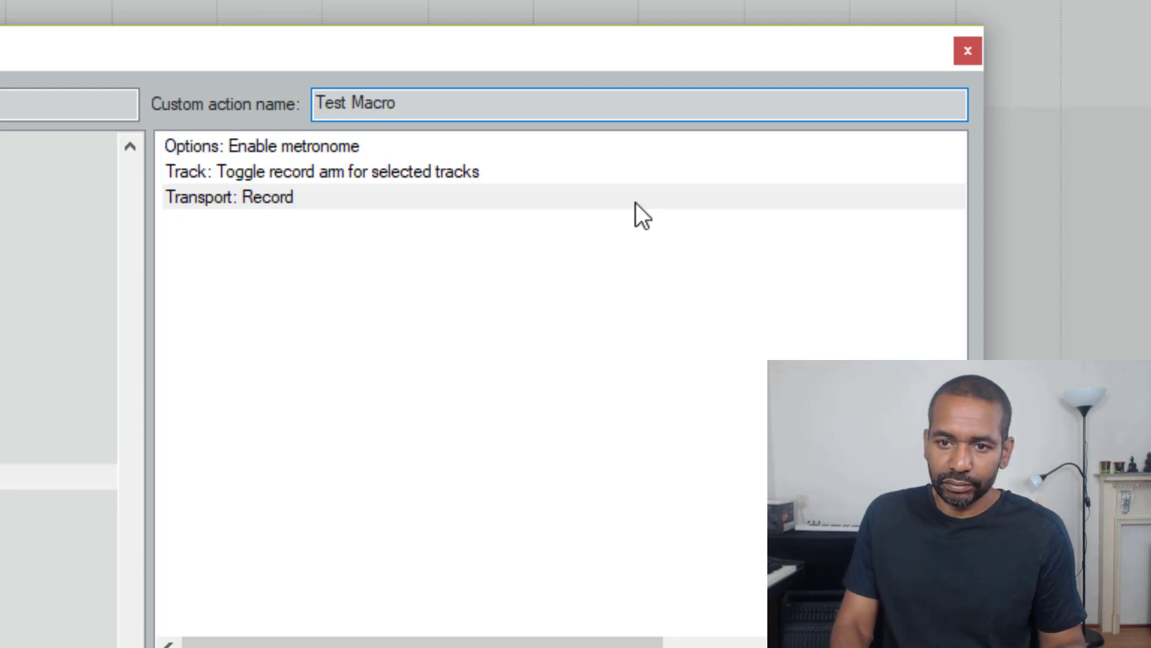
text( 1)
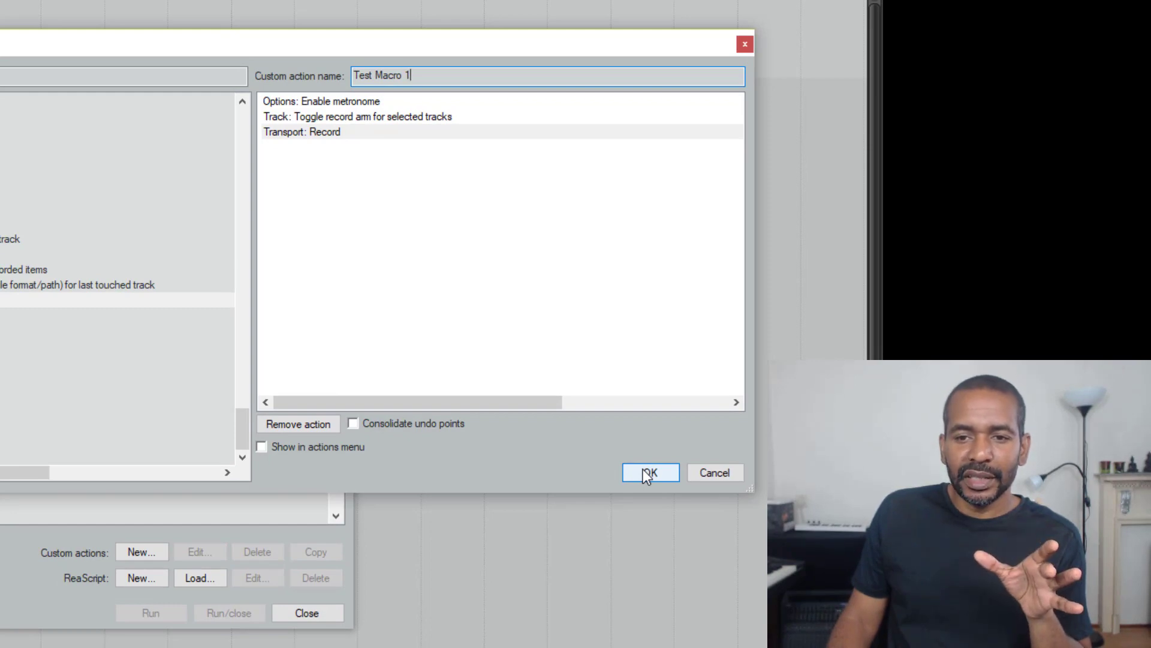
click(643, 469)
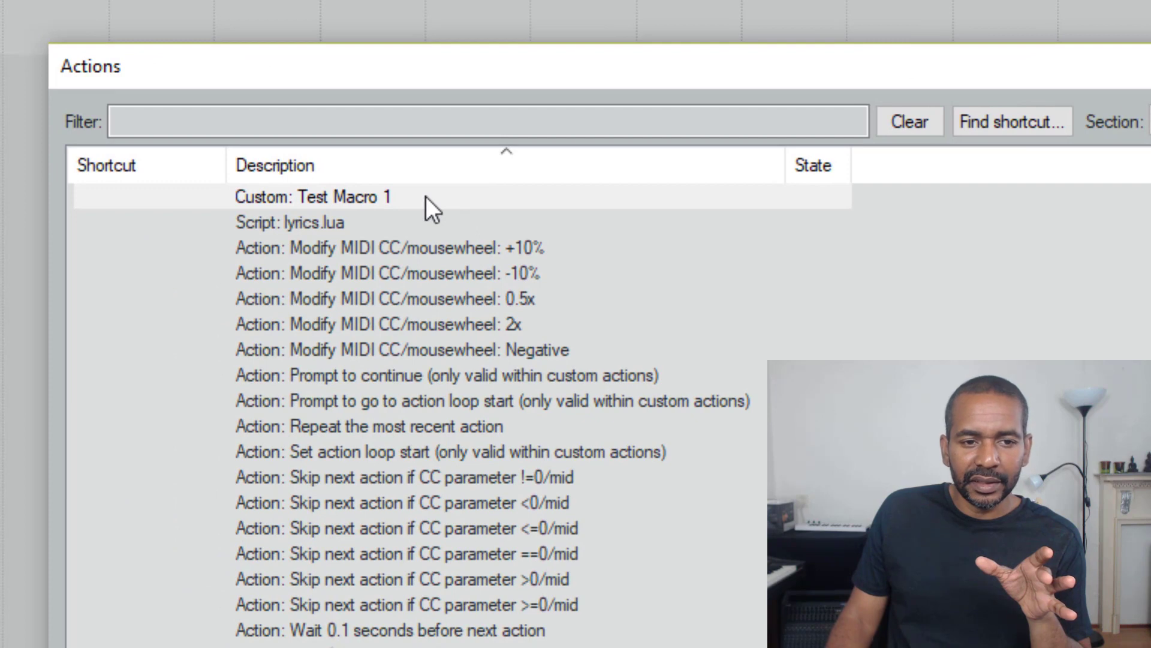
Assign the keyboard shortcut Shift+H to the custom action Test Macro 1
click(430, 204)
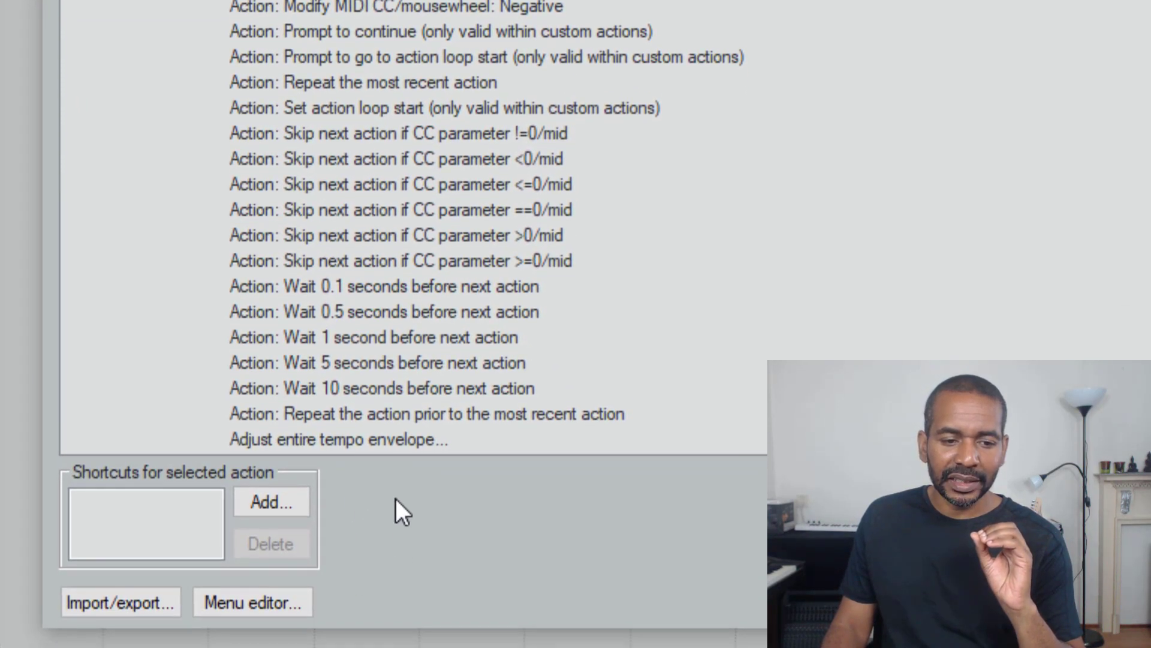
click(271, 503)
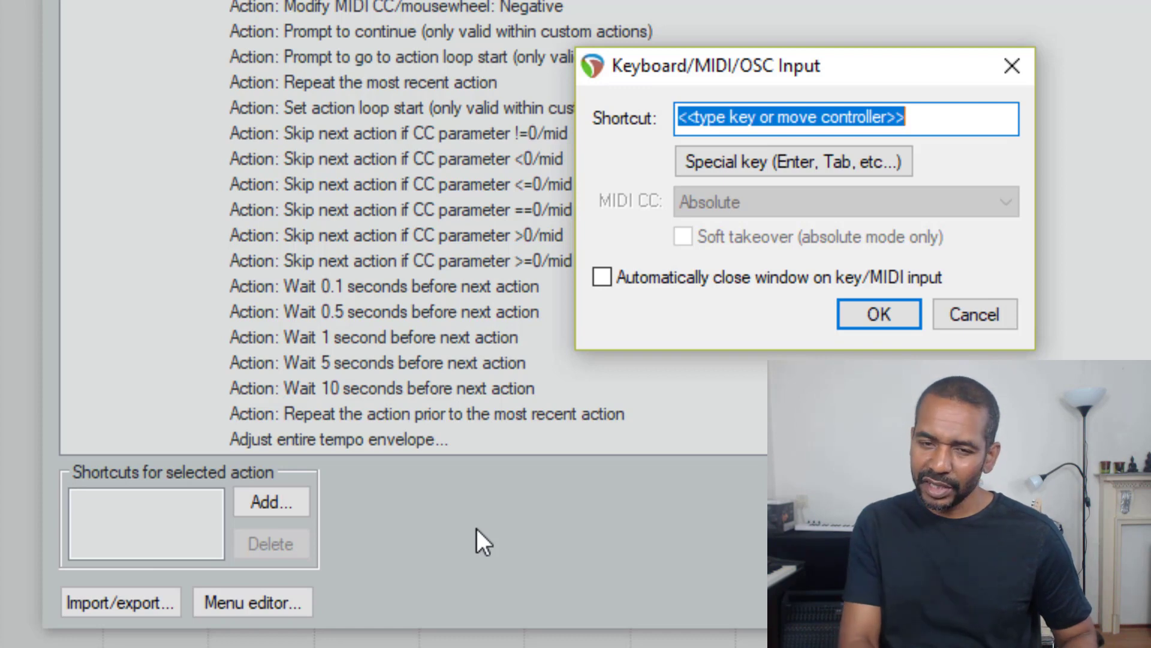
key(shift+h)
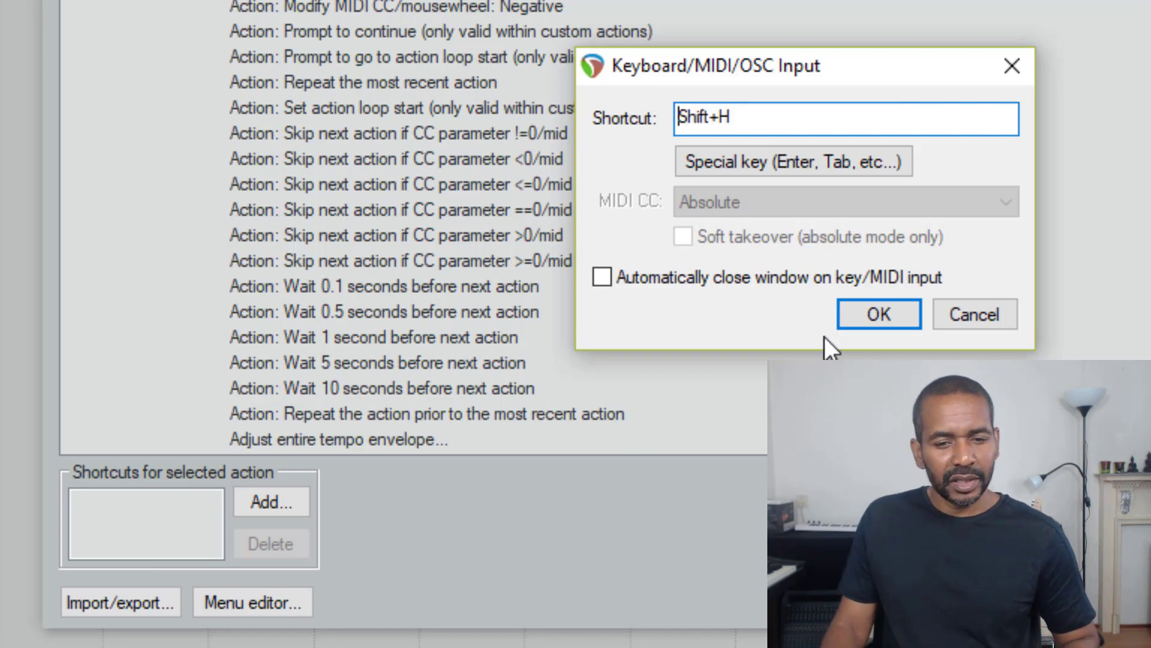
click(862, 310)
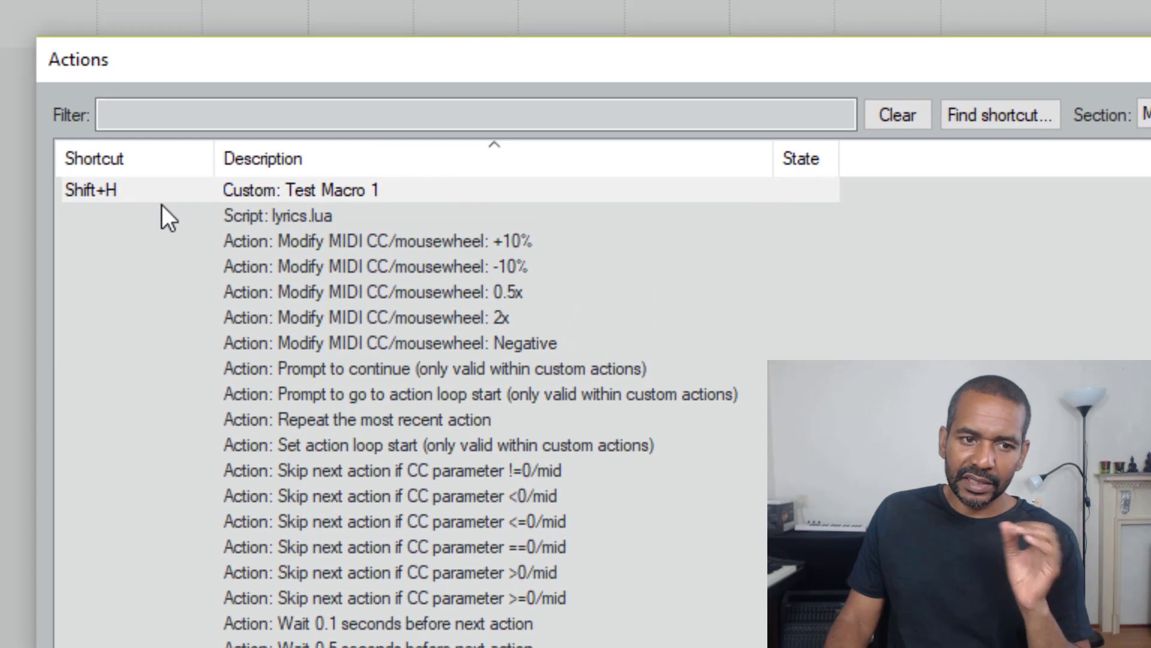
click(157, 199)
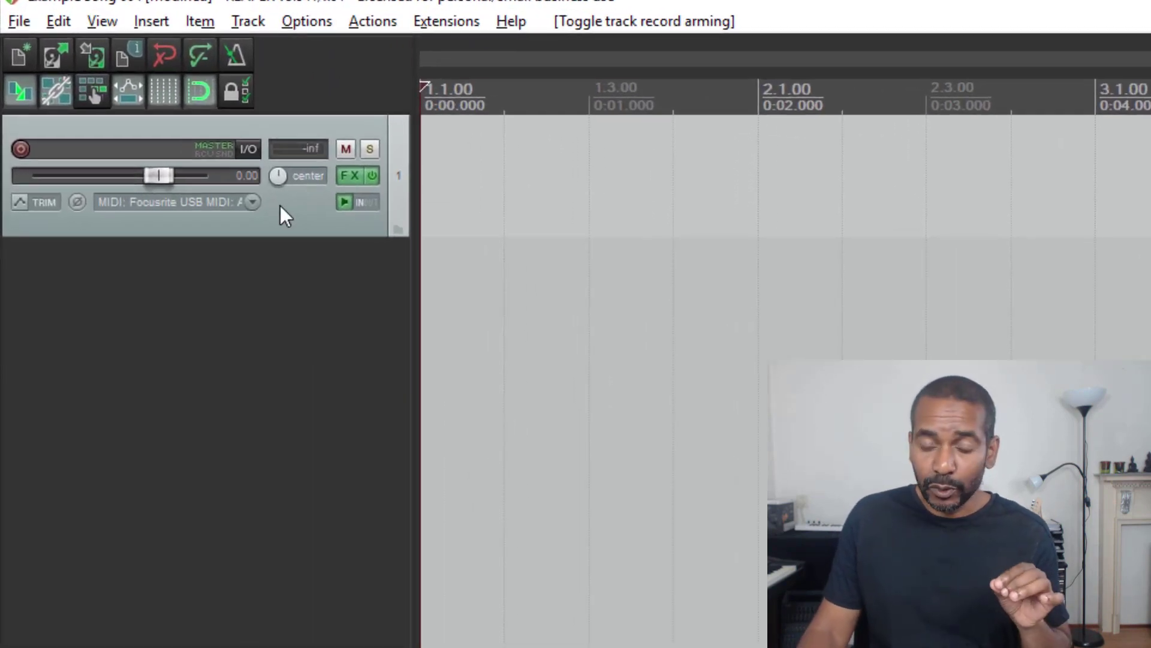
Run Test Macro 1 on track 1 and stop the recording after about two measures
click(280, 206)
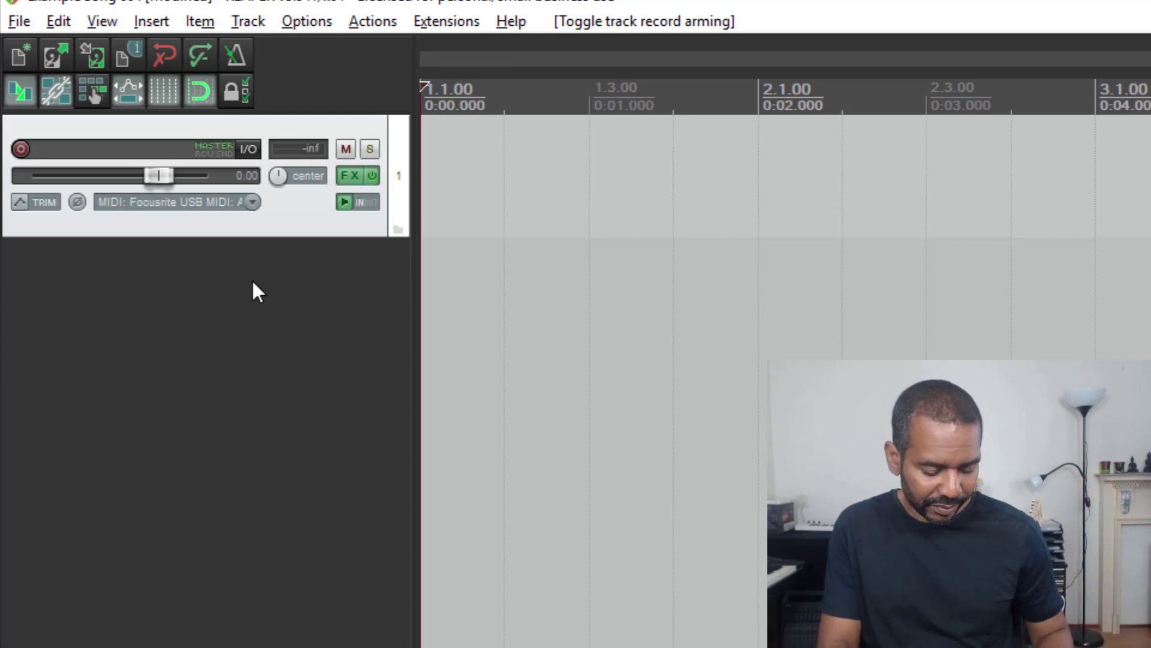
key(F7)
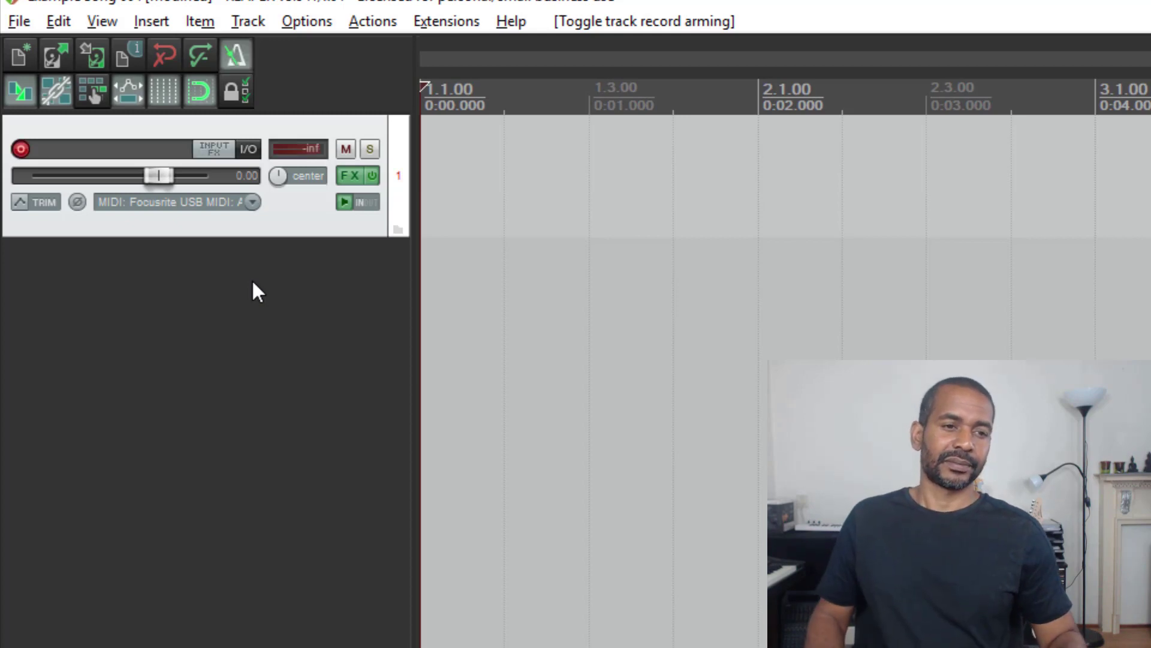
key(ctrl+r)
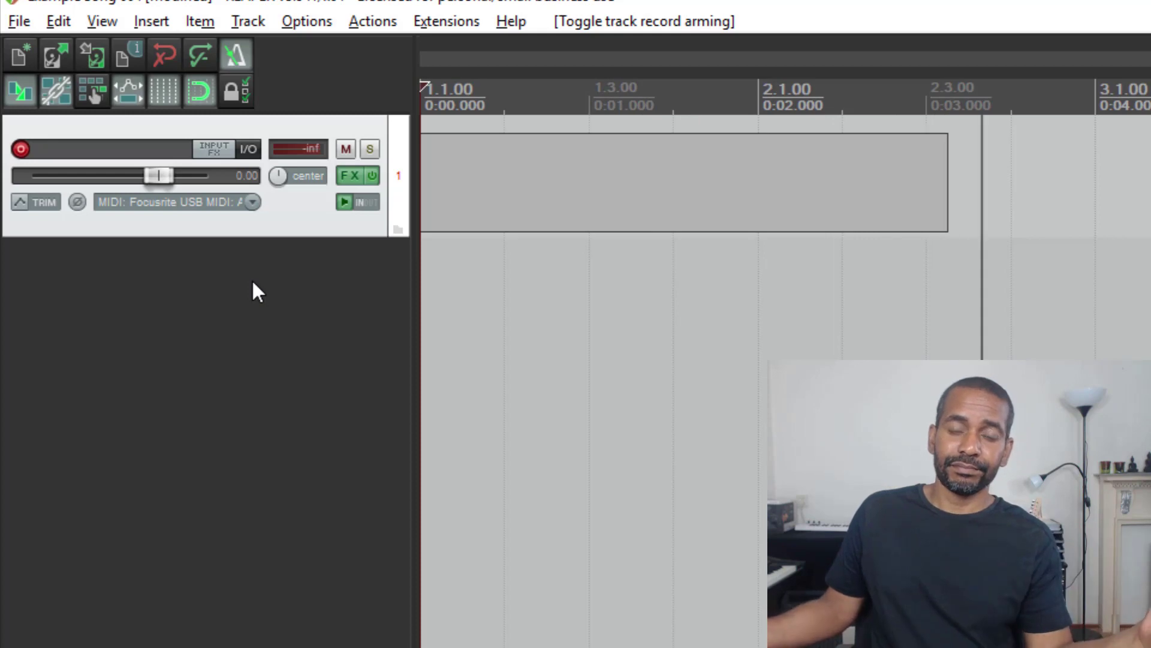
key(space)
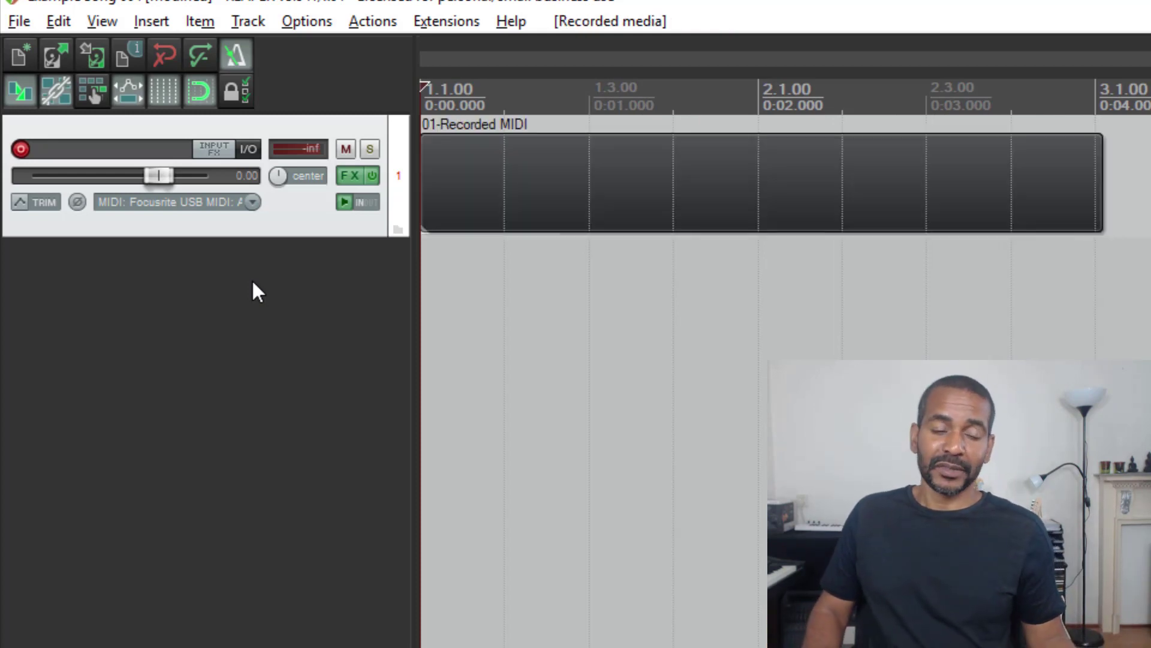